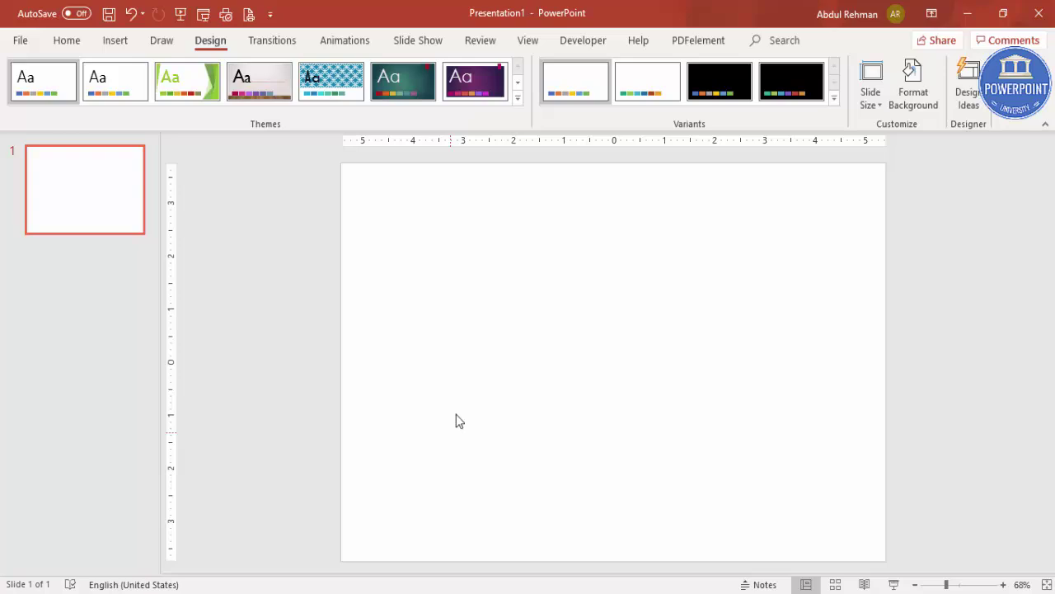
In Slide Master view, add vertical guides near the slide's left and right edges
click(528, 41)
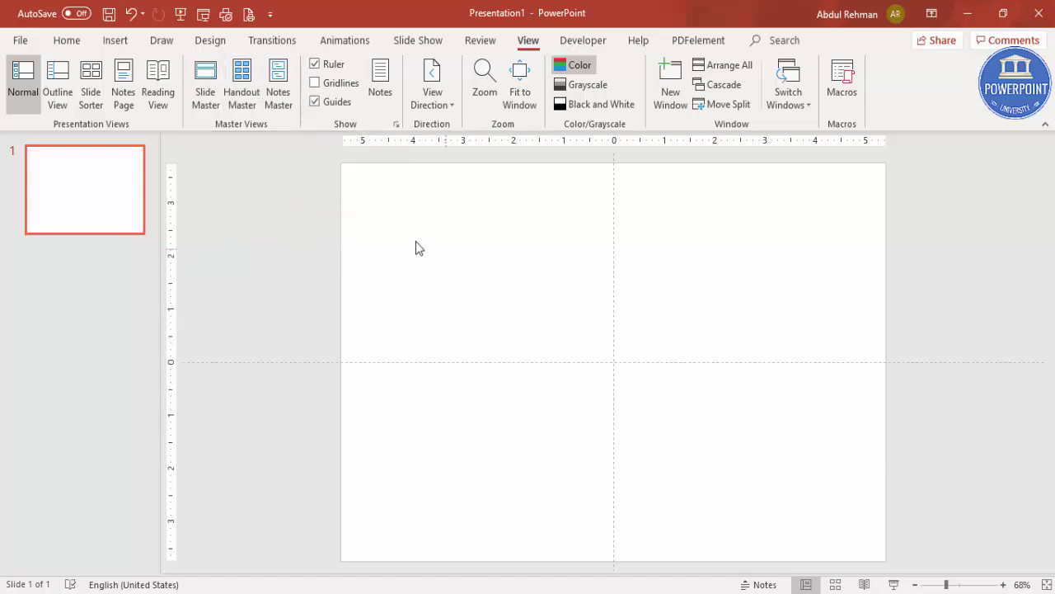
click(210, 103)
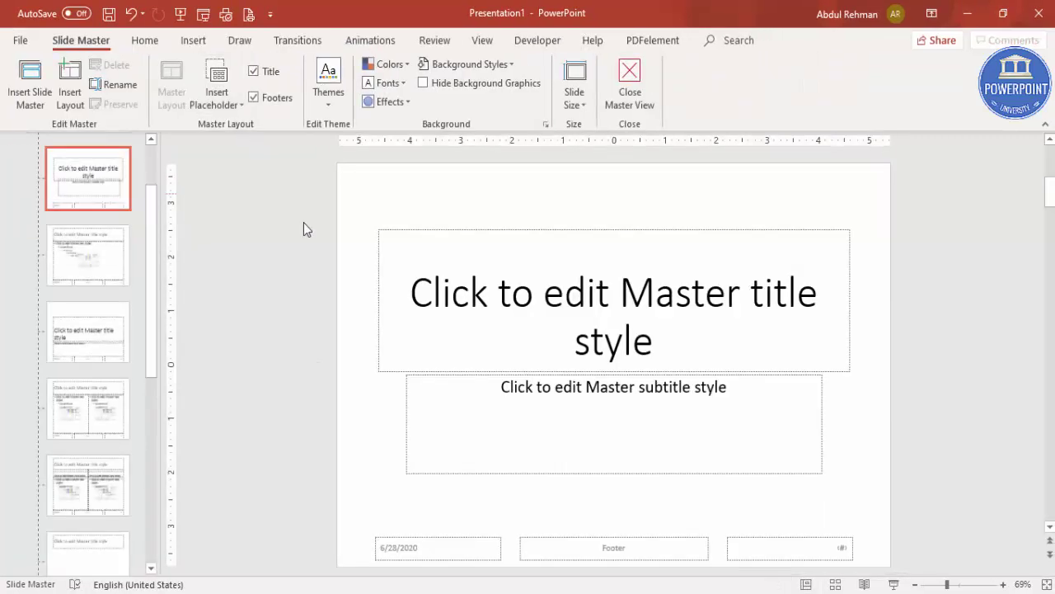
right_click(357, 195)
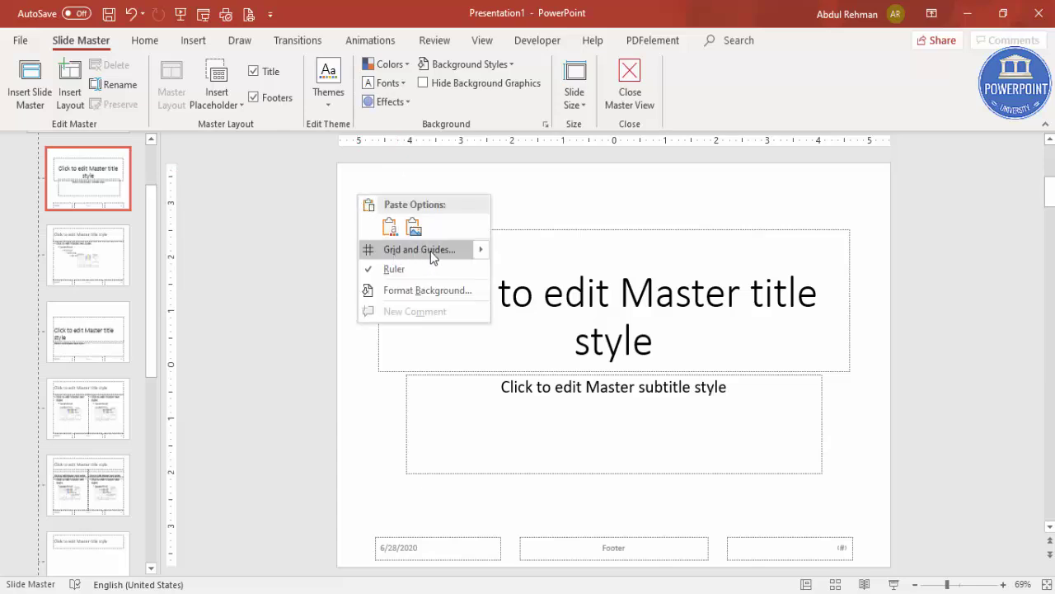
mouse_move(481, 250)
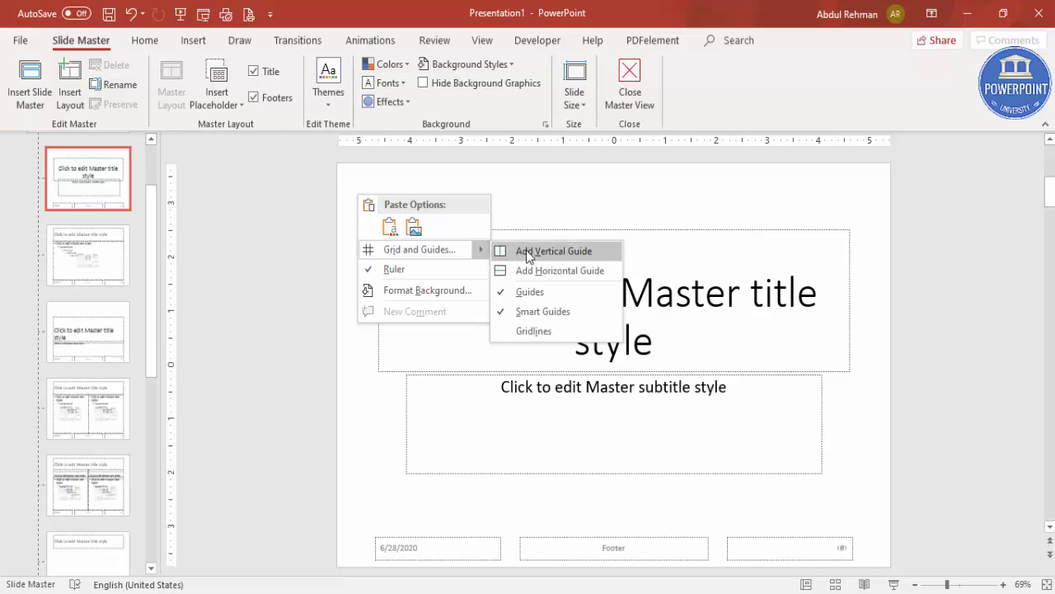
click(526, 250)
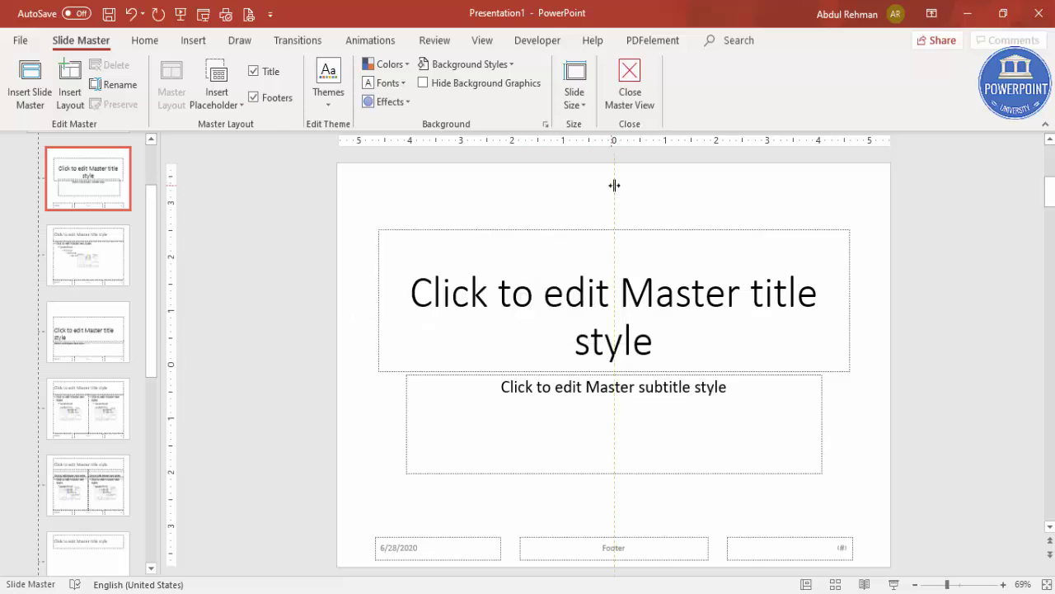
drag(615, 186, 346, 190)
right_click(346, 190)
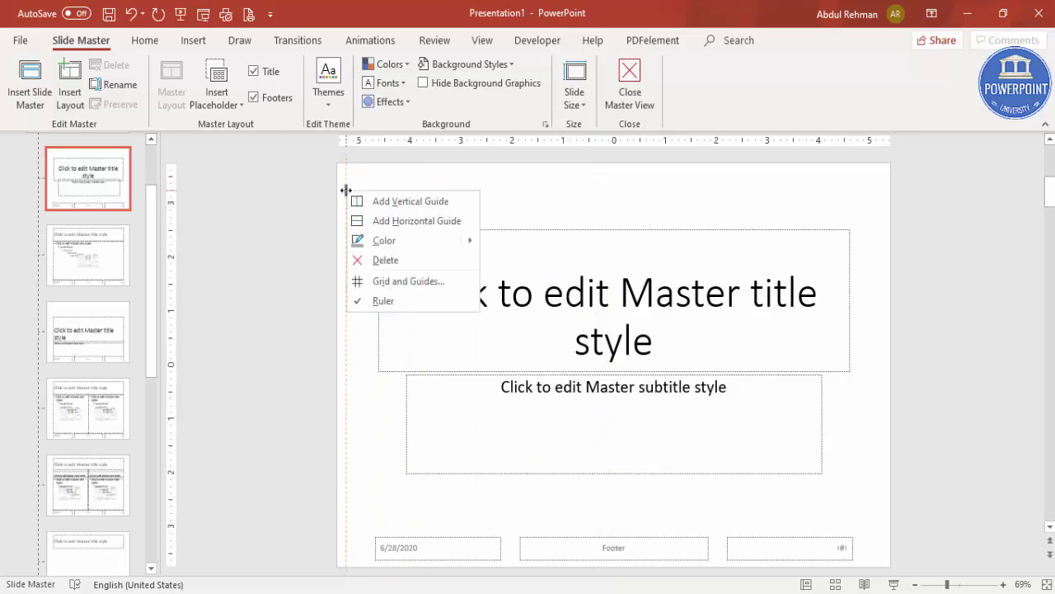
click(410, 203)
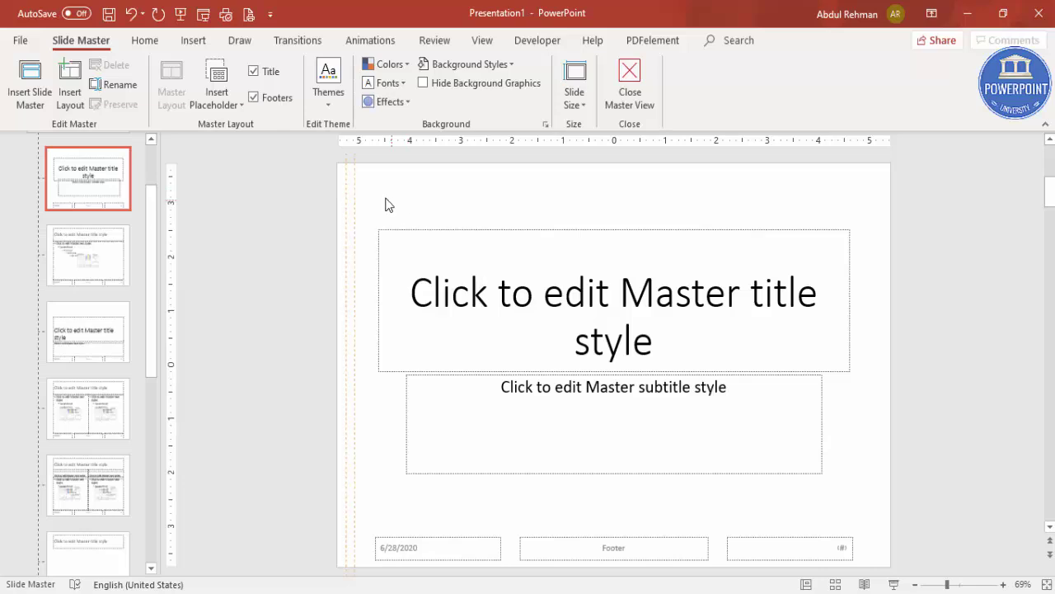
drag(355, 188, 882, 219)
Add horizontal guides near the top and bottom edges, then close Master View
right_click(881, 218)
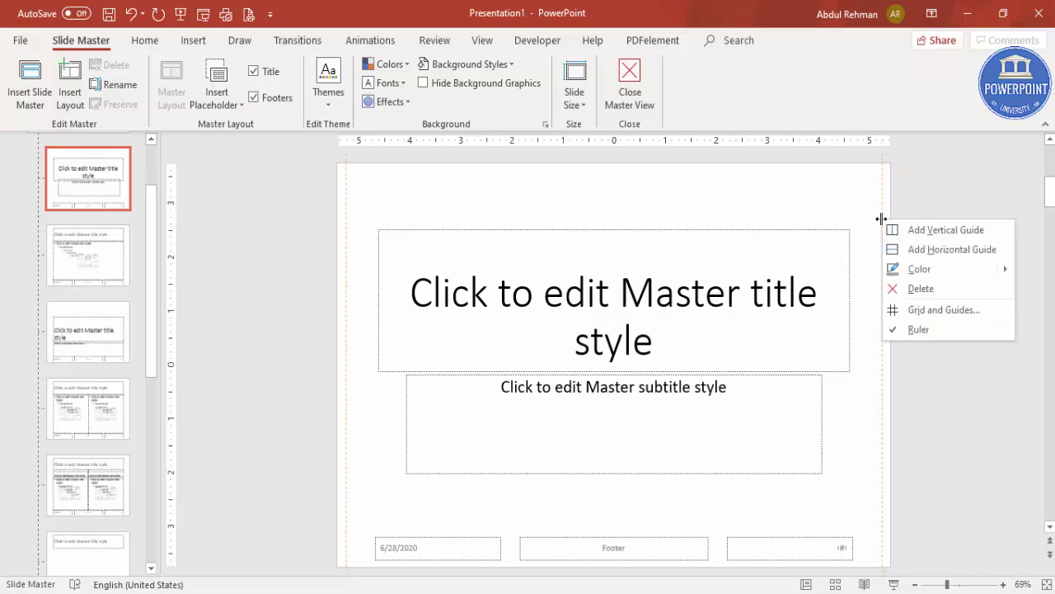
click(944, 249)
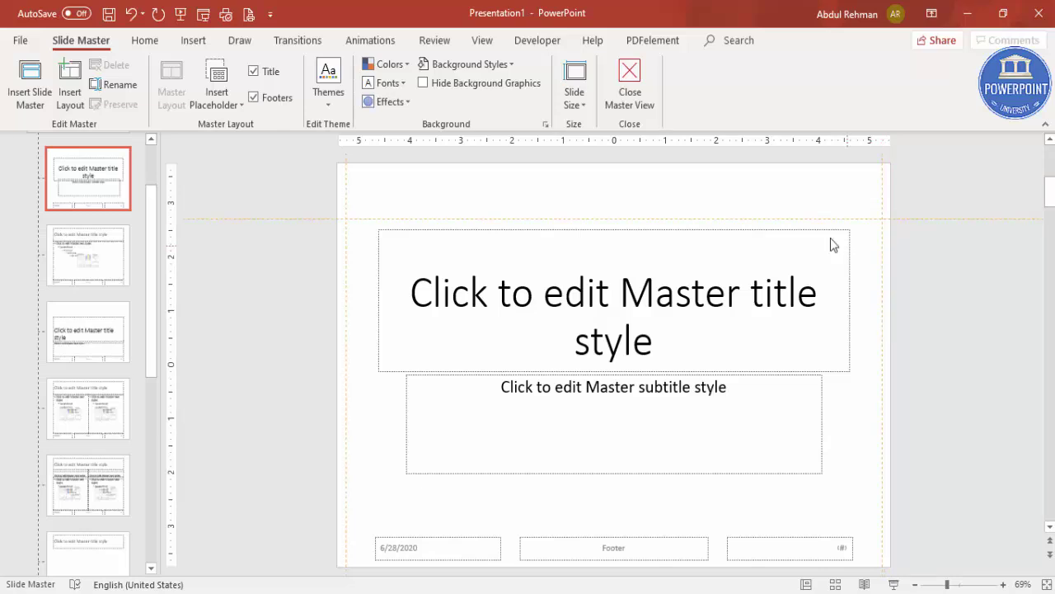
drag(832, 219, 827, 169)
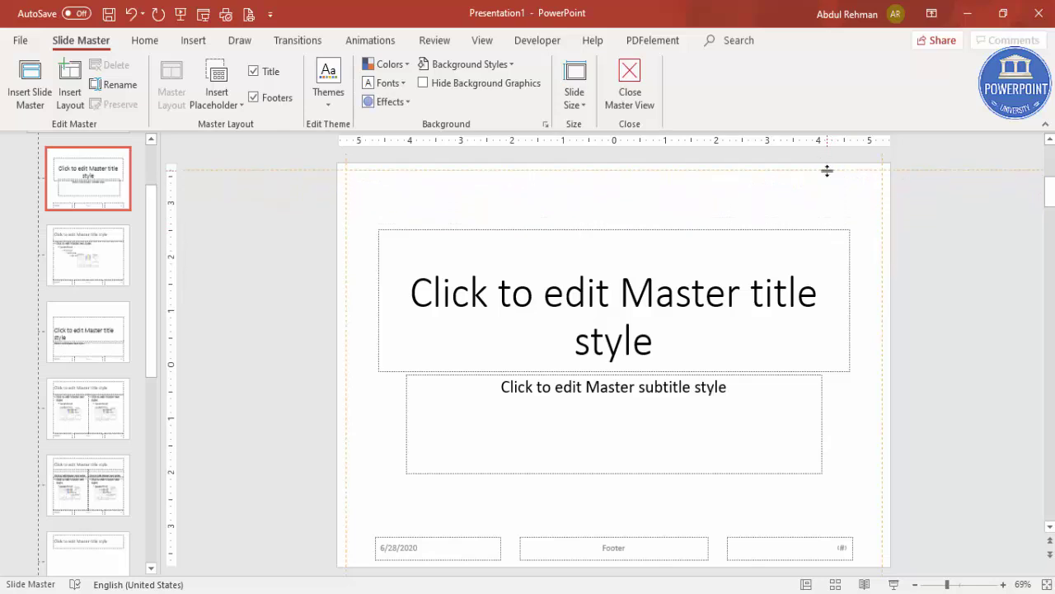
right_click(827, 169)
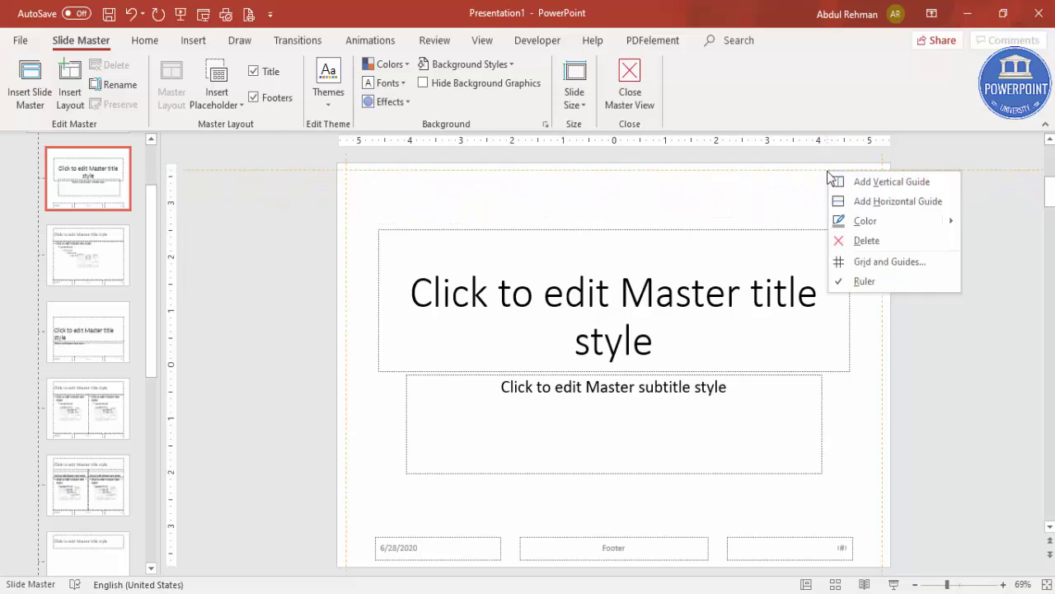
click(899, 201)
drag(829, 179, 823, 560)
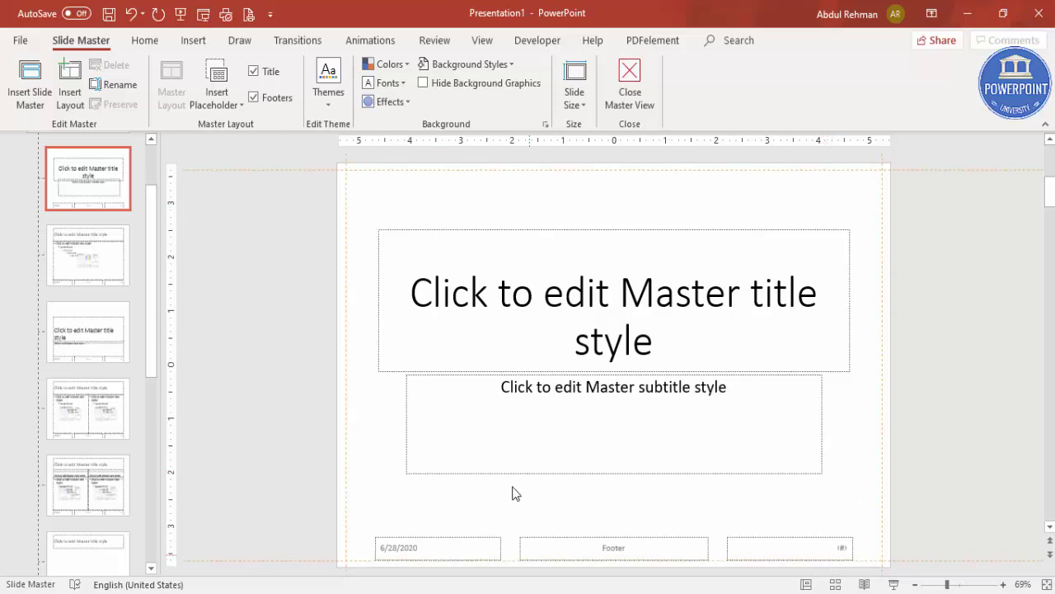
click(635, 98)
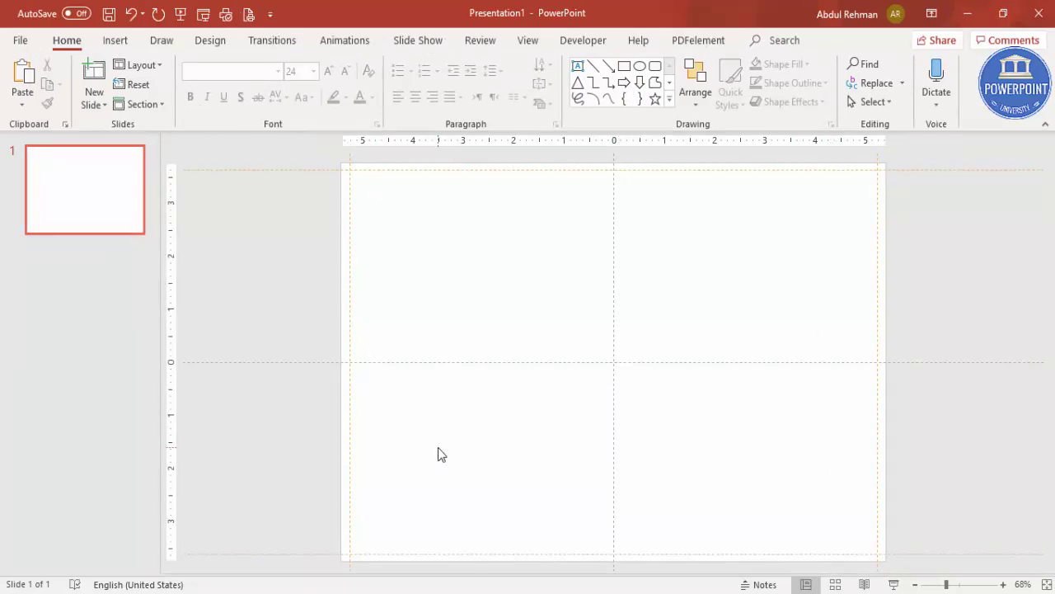
Paste the reference brochure as slide 2 and draw a borderless pale yellow left panel 3.62" wide
key(ctrl+v)
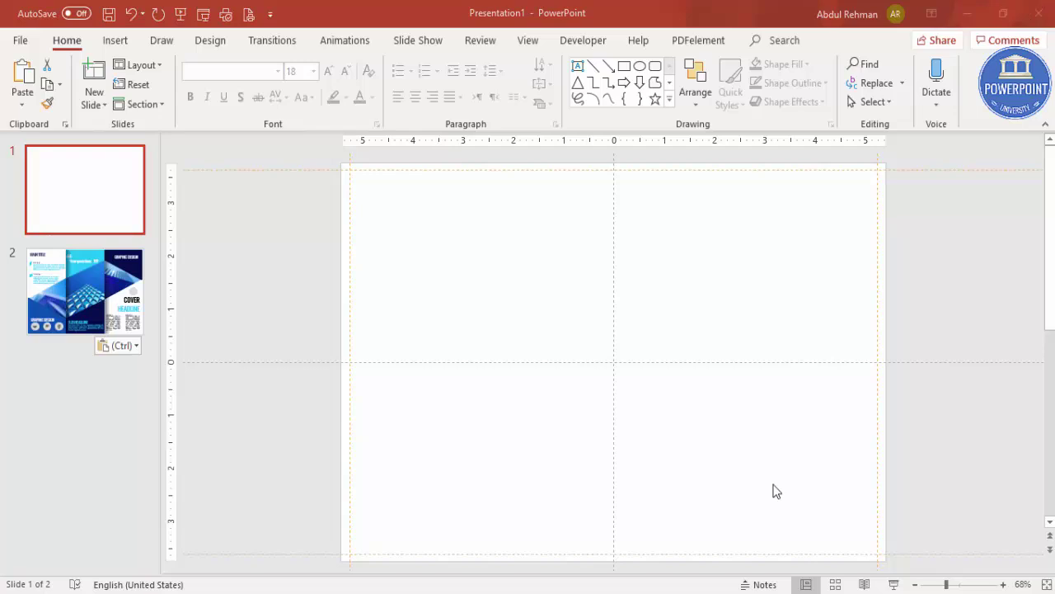
click(115, 40)
click(239, 105)
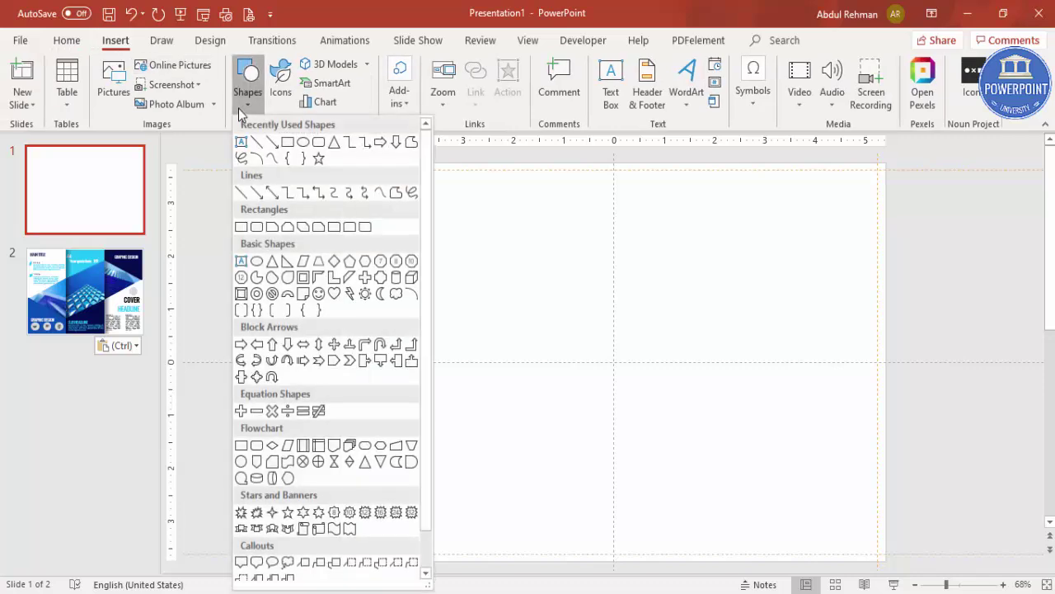
click(240, 228)
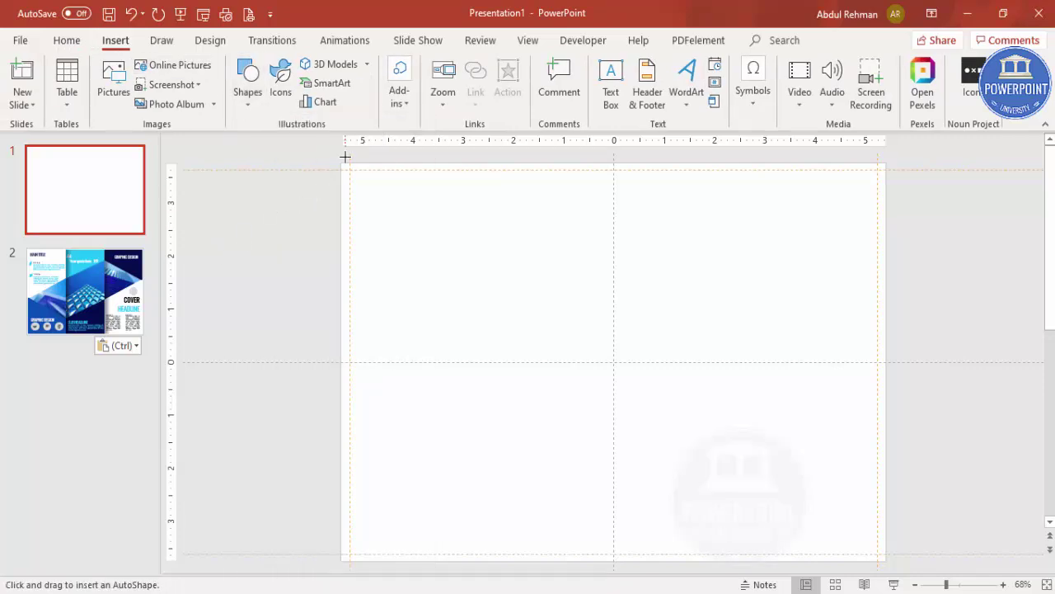
drag(339, 163, 516, 560)
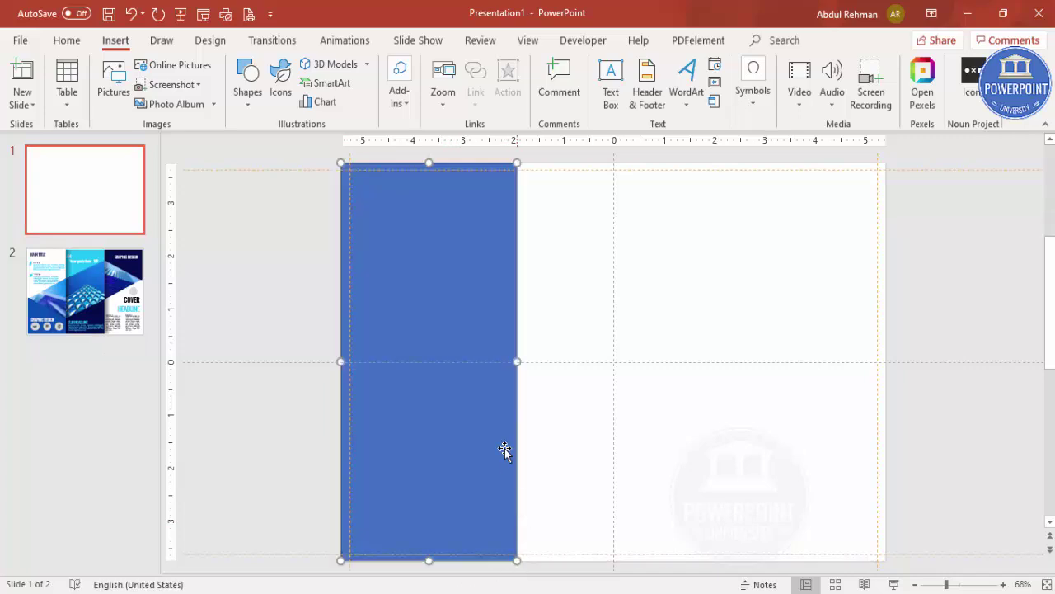
click(408, 83)
click(399, 229)
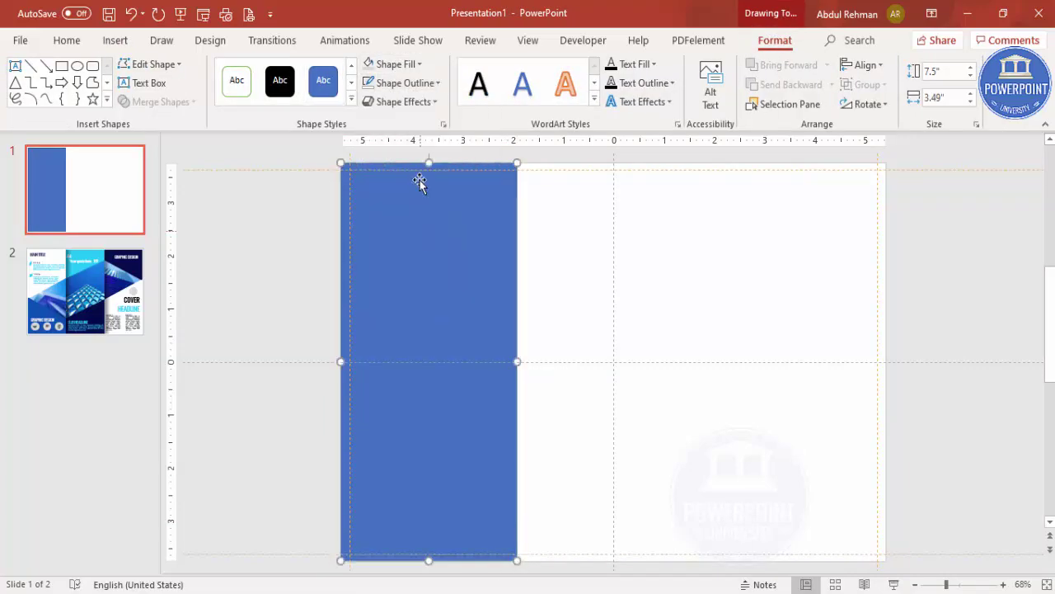
click(396, 64)
click(457, 114)
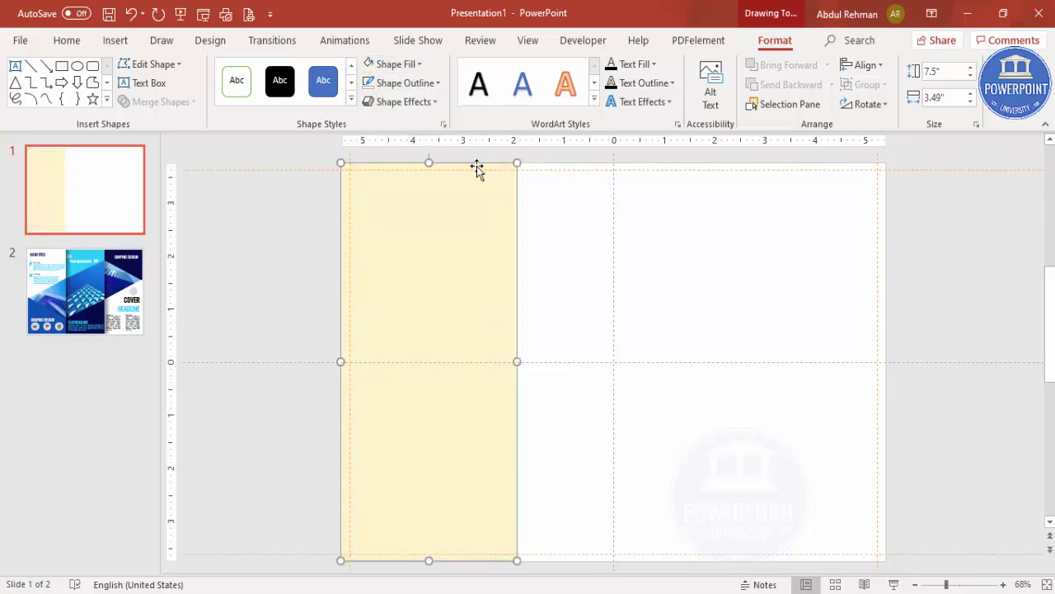
click(953, 99)
key(Return)
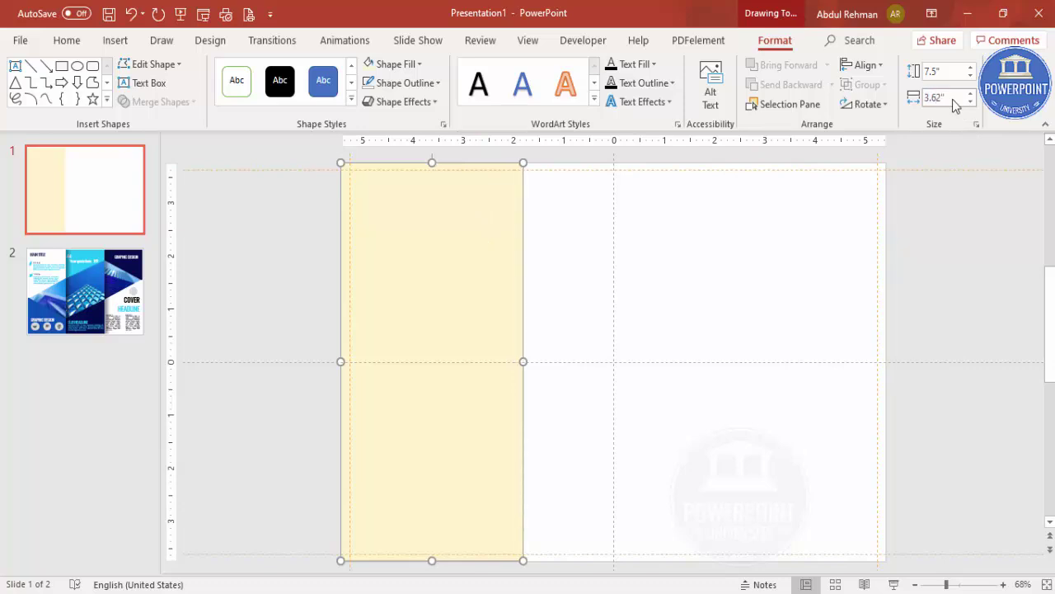
Duplicate the panel into a gold middle third and a darker gold right third
drag(518, 273, 646, 287)
click(382, 66)
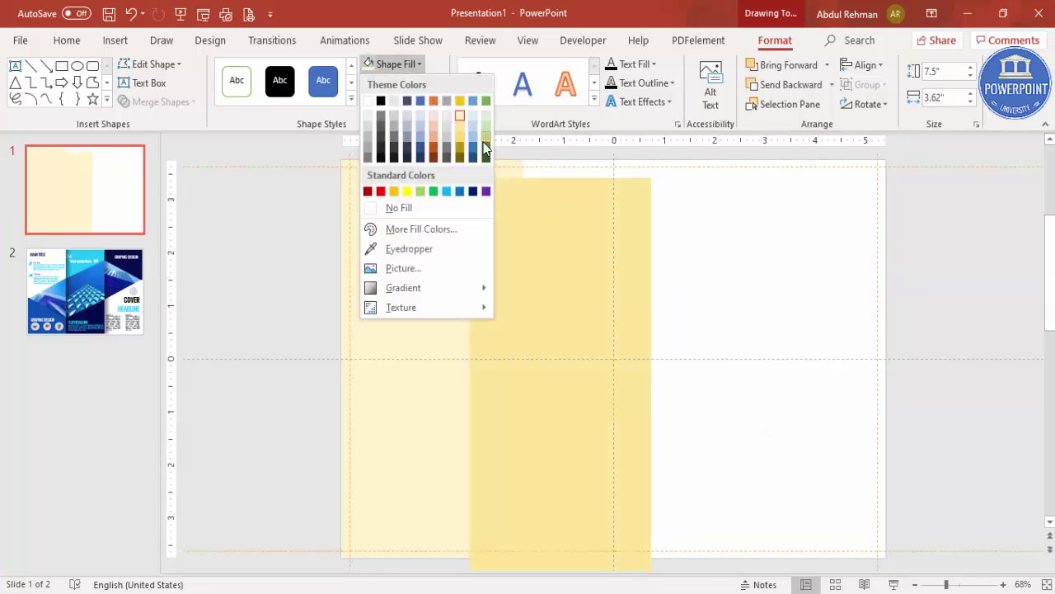
click(461, 135)
drag(547, 247, 591, 229)
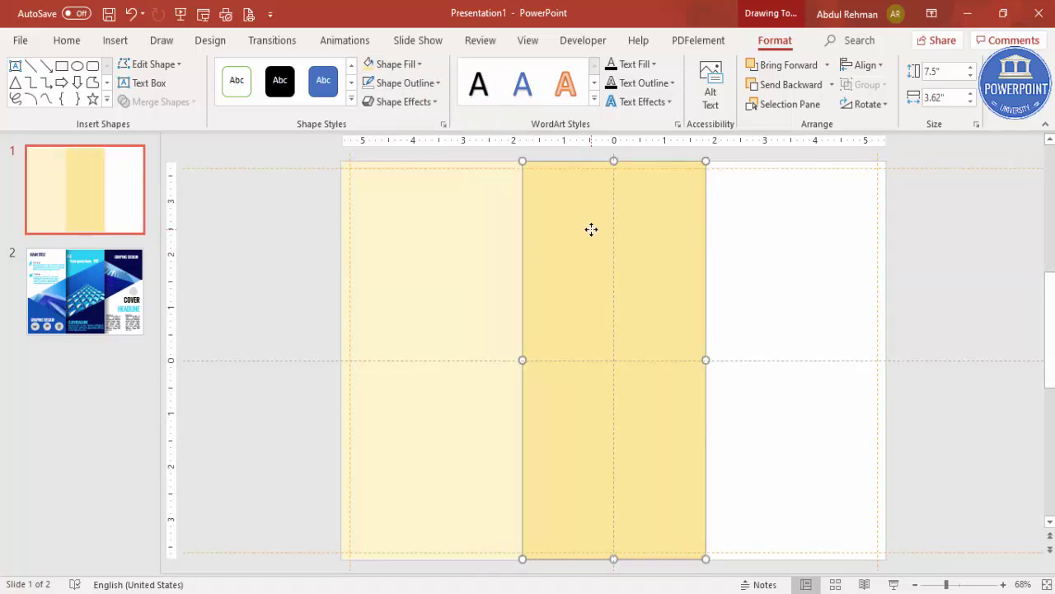
key(ctrl+d)
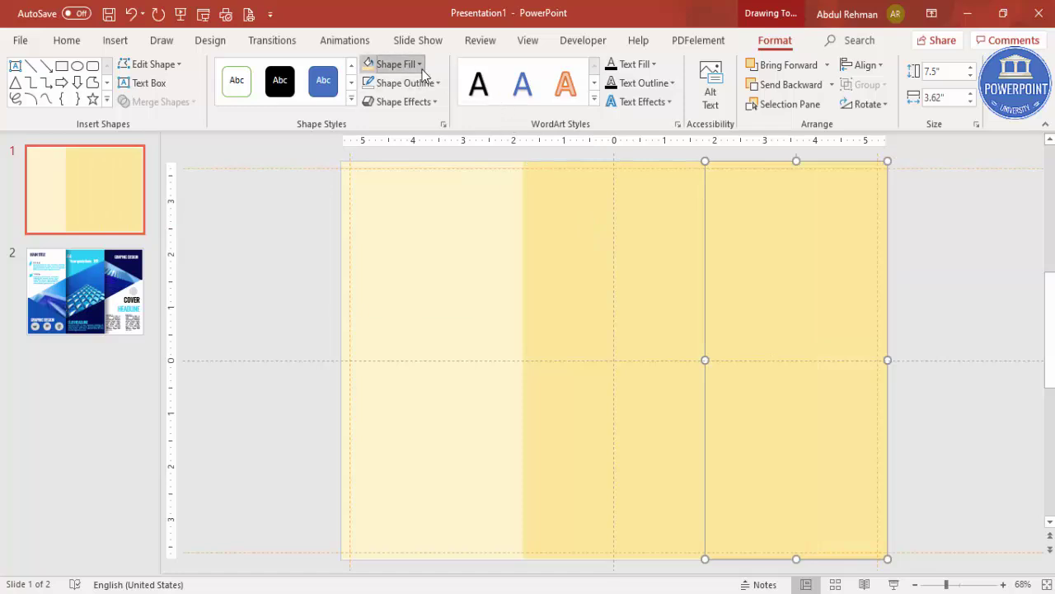
click(419, 65)
click(460, 139)
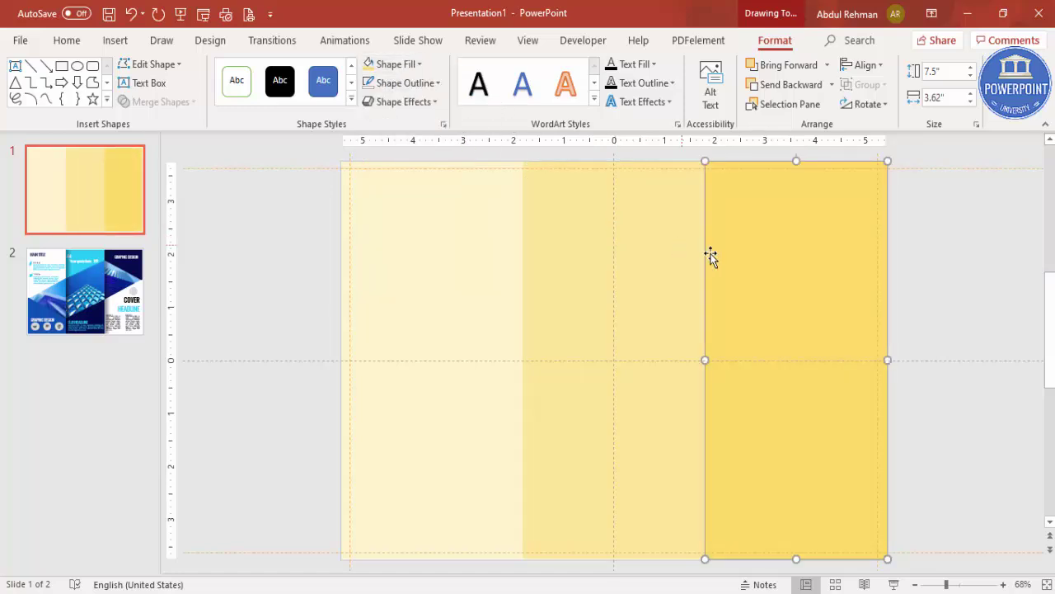
click(898, 245)
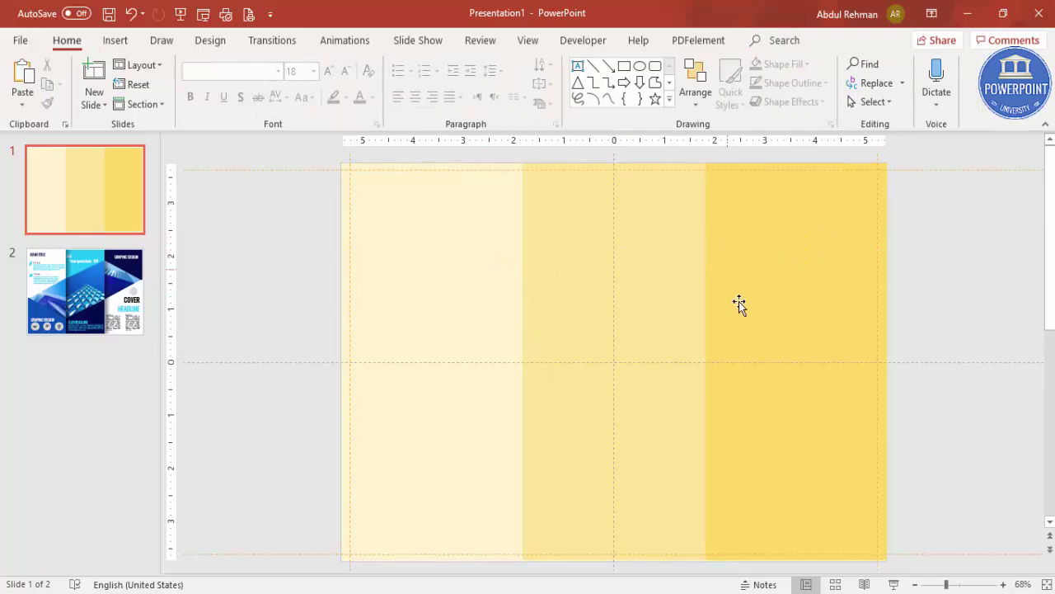
Draw a borderless blue rectangle, about 1.95 by 3.62 inches, across the middle panel
click(118, 41)
click(248, 95)
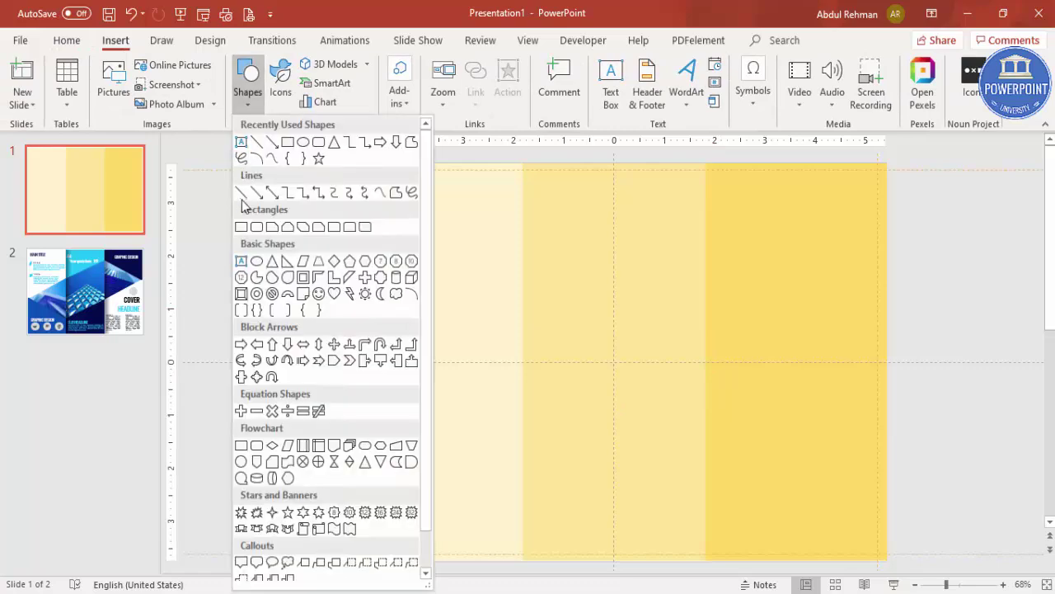
click(240, 226)
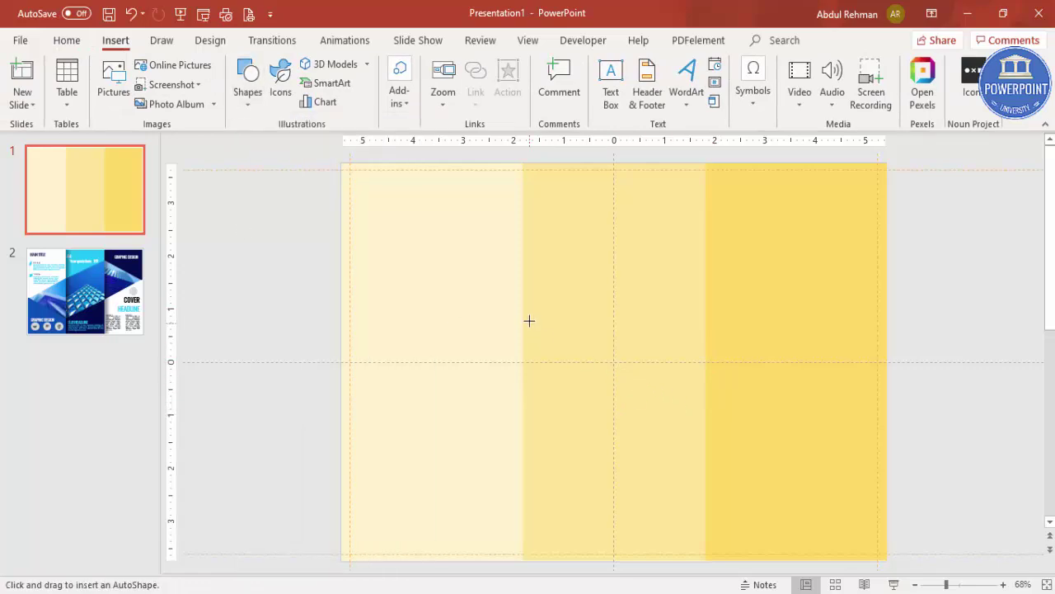
drag(523, 305, 707, 407)
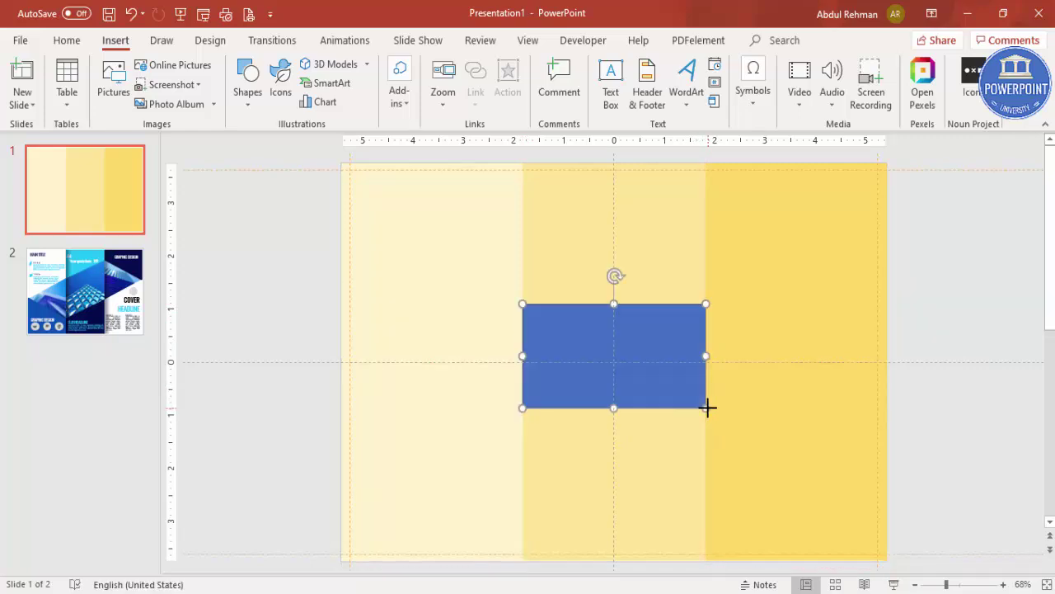
click(435, 84)
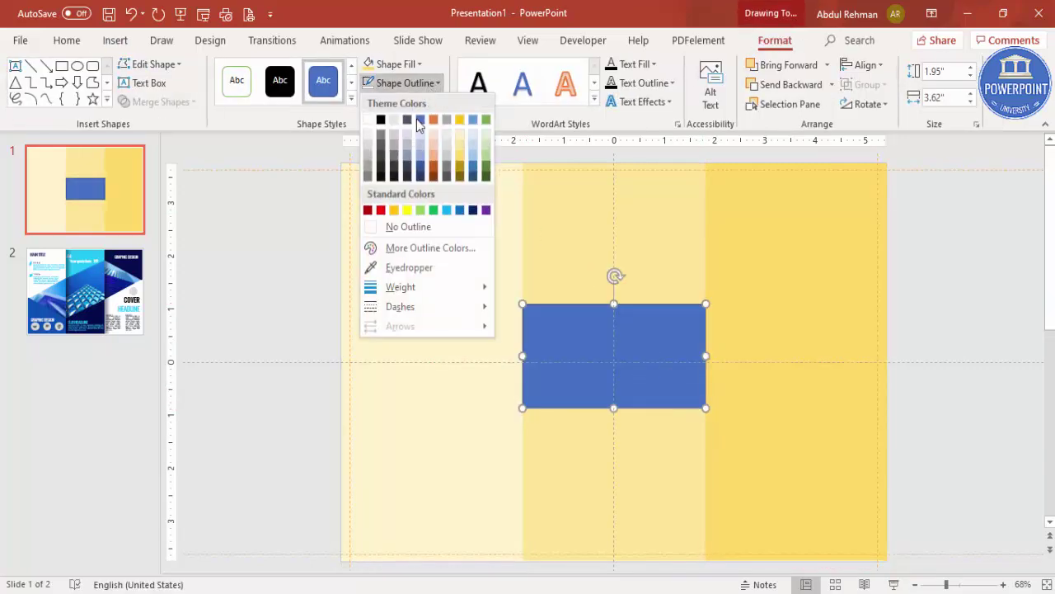
click(414, 231)
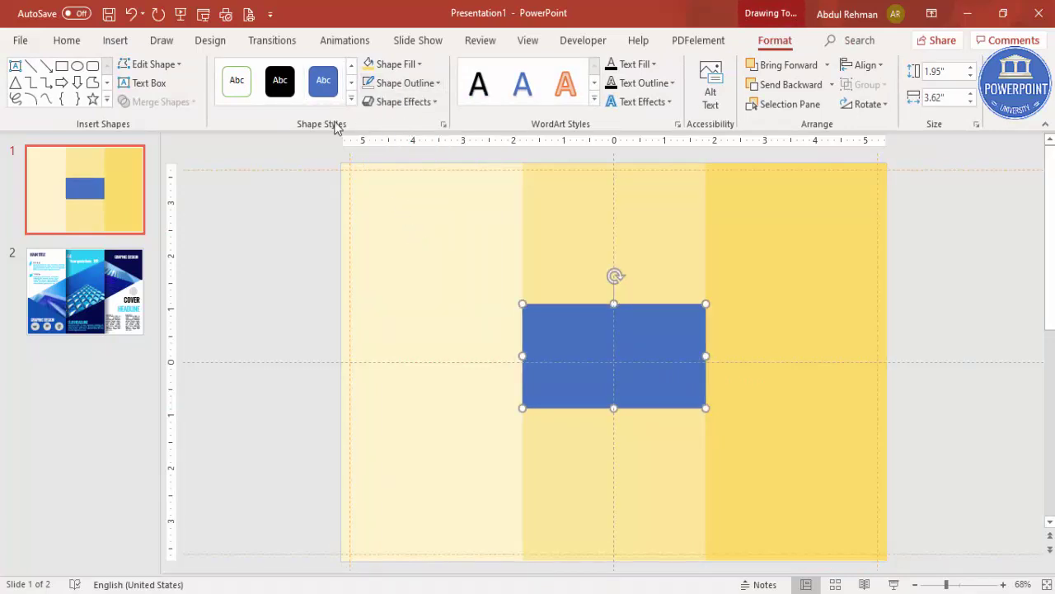
click(116, 40)
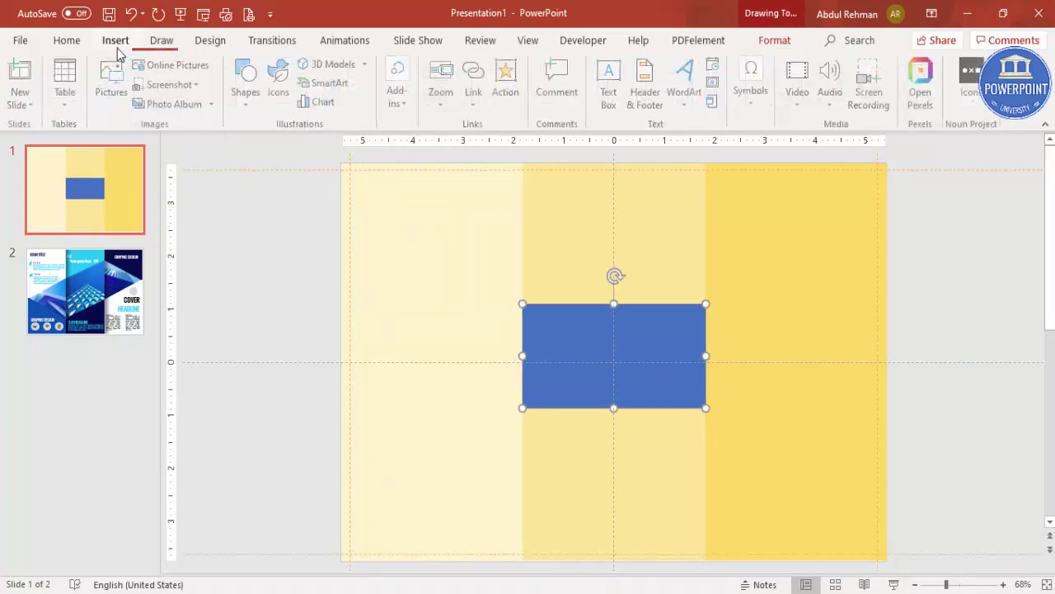
Draw a right triangle above the blue rectangle with no outline and an orange fill
click(248, 90)
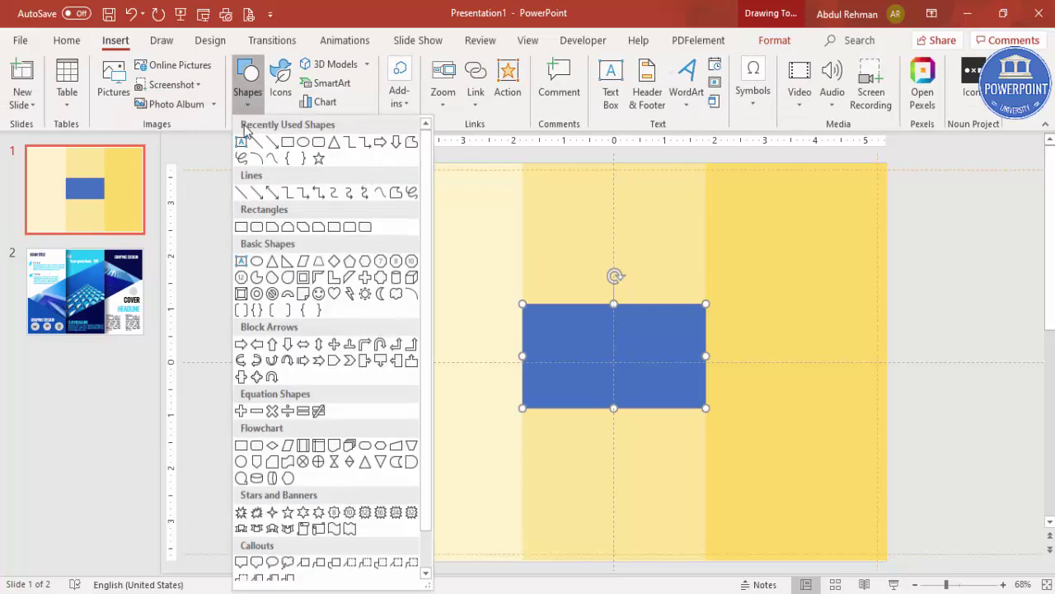
click(287, 261)
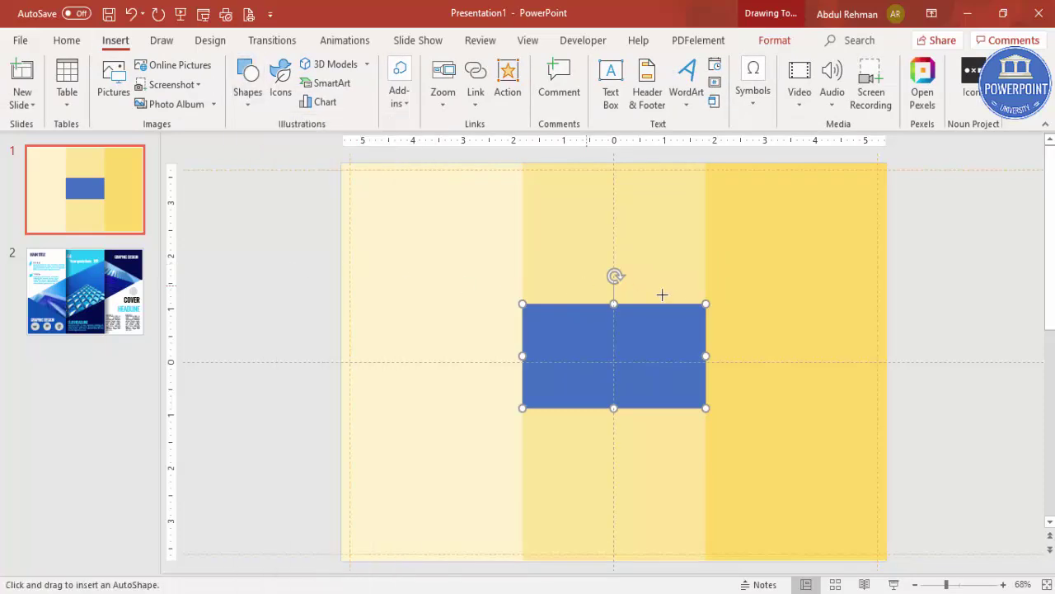
drag(704, 301, 523, 234)
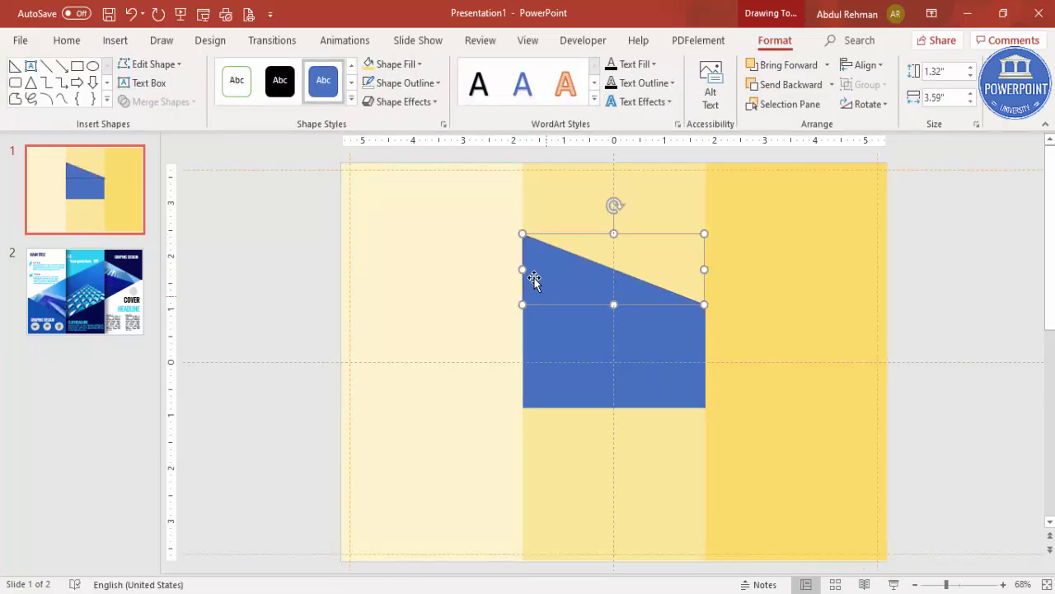
click(409, 86)
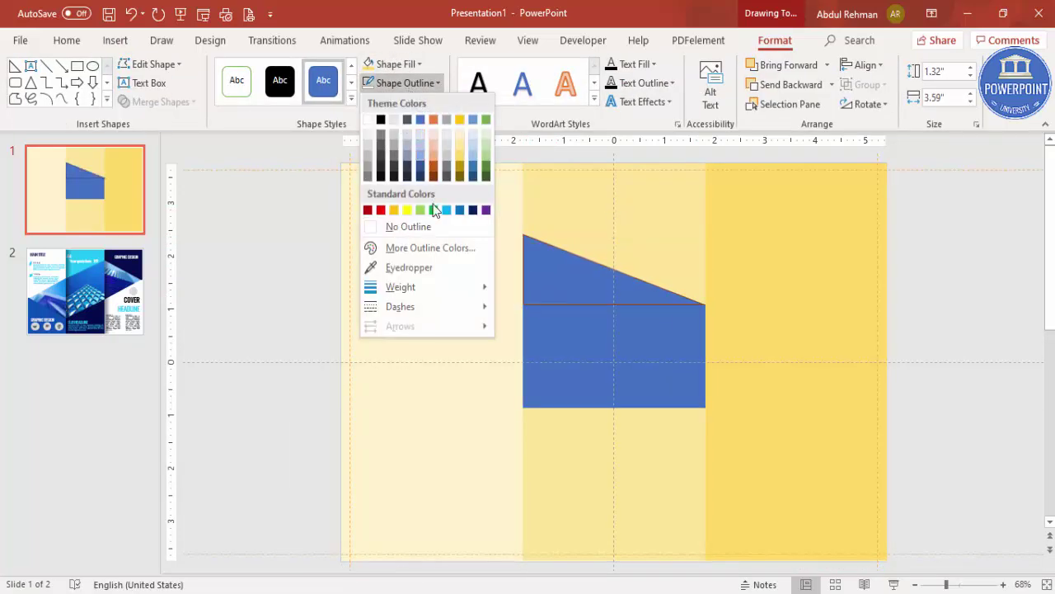
click(434, 229)
click(412, 70)
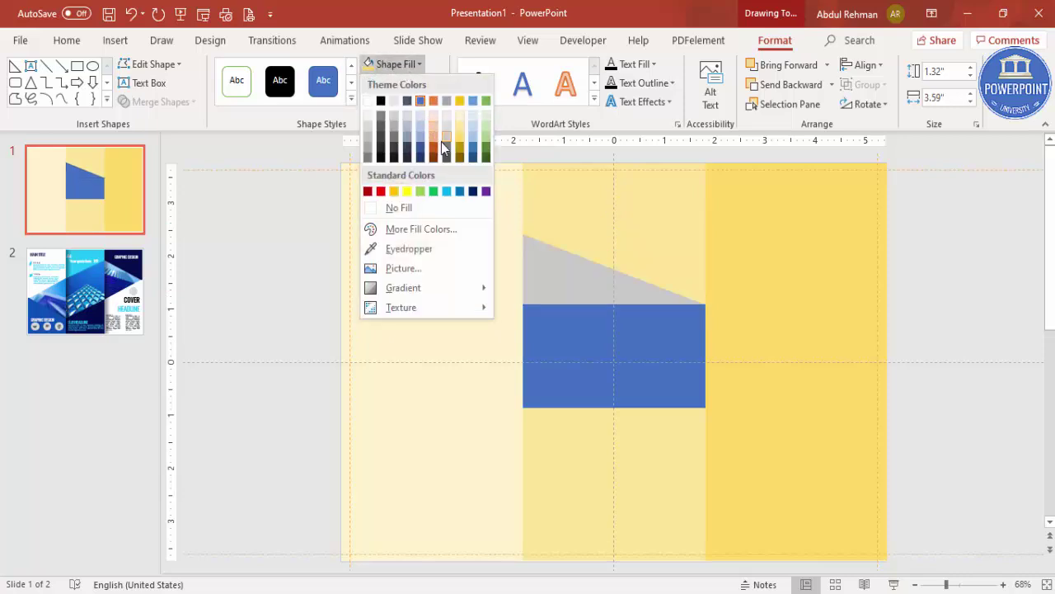
click(434, 147)
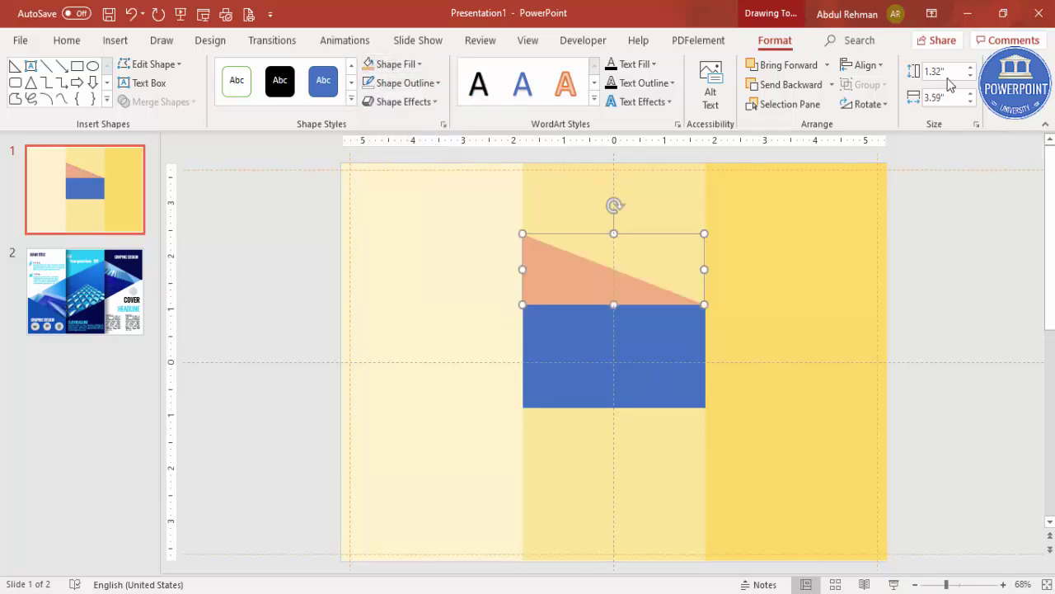
click(867, 104)
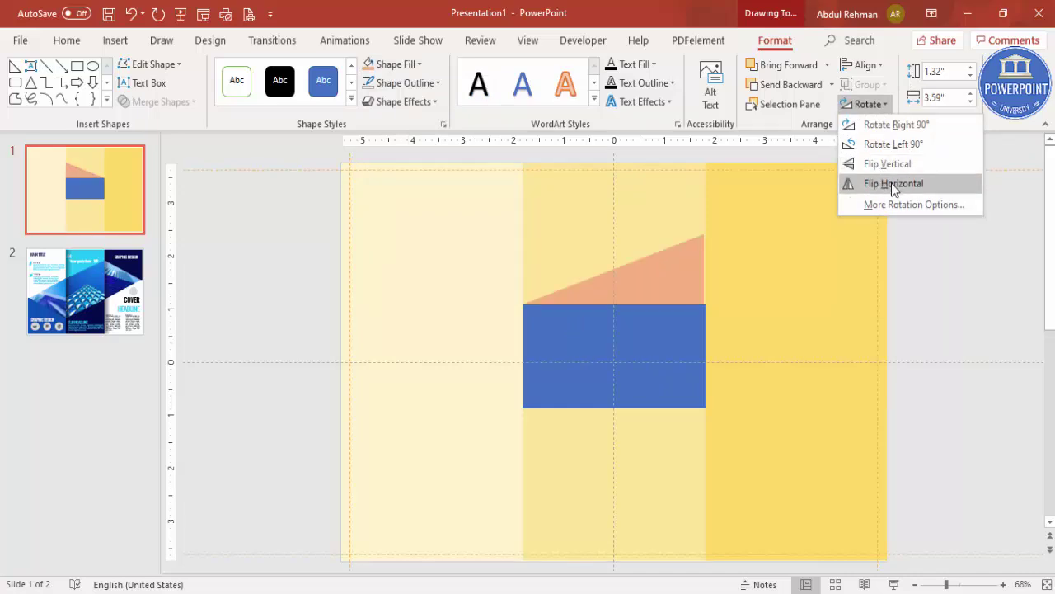
Flip the orange triangle horizontally, align it on the rectangle's top edge, and stretch it slightly taller
click(891, 183)
drag(676, 280, 702, 268)
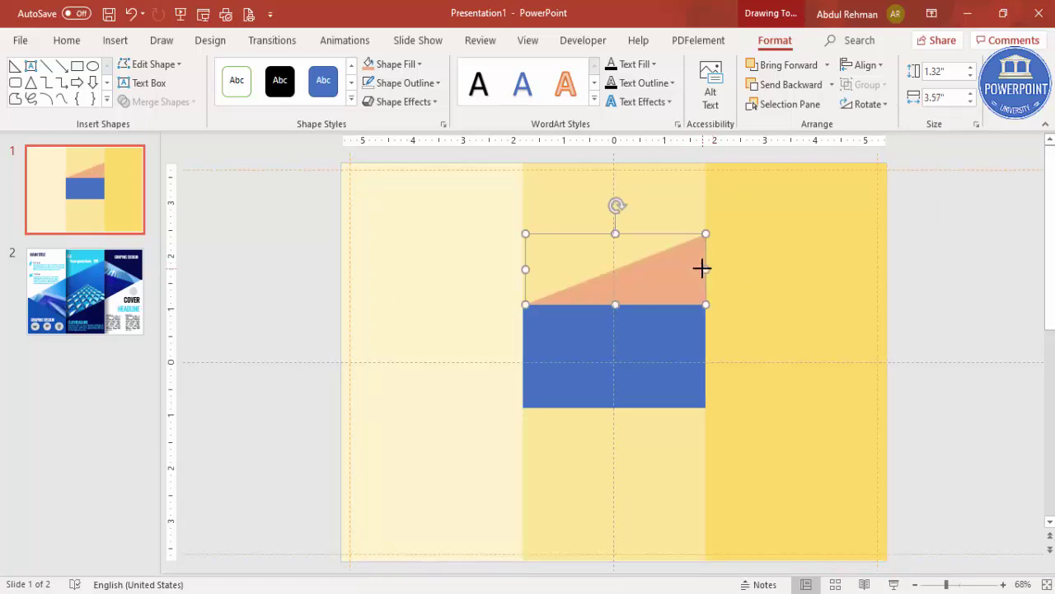
click(519, 270)
click(521, 271)
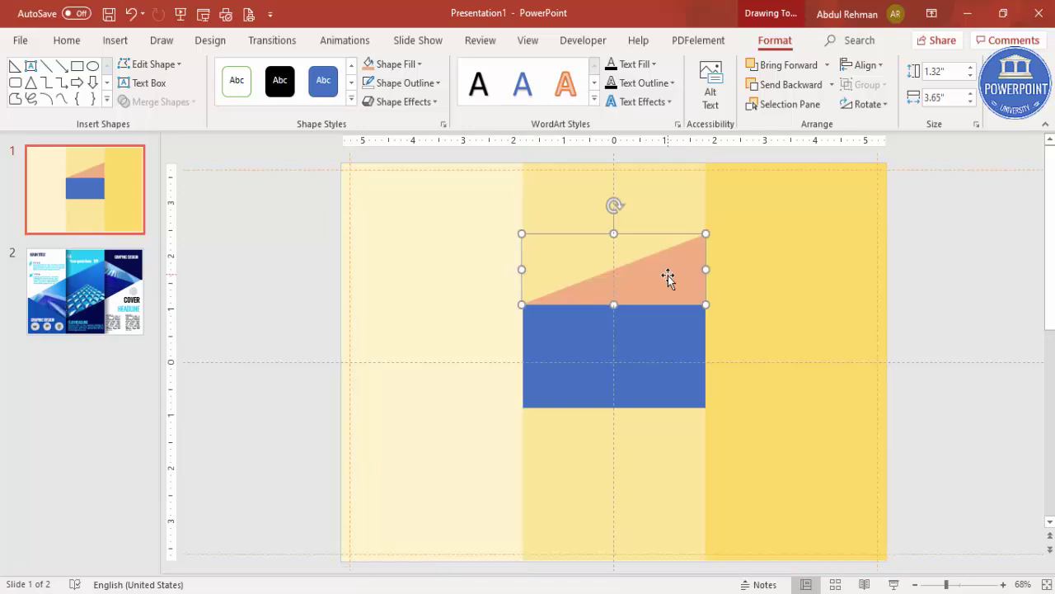
drag(615, 237, 613, 228)
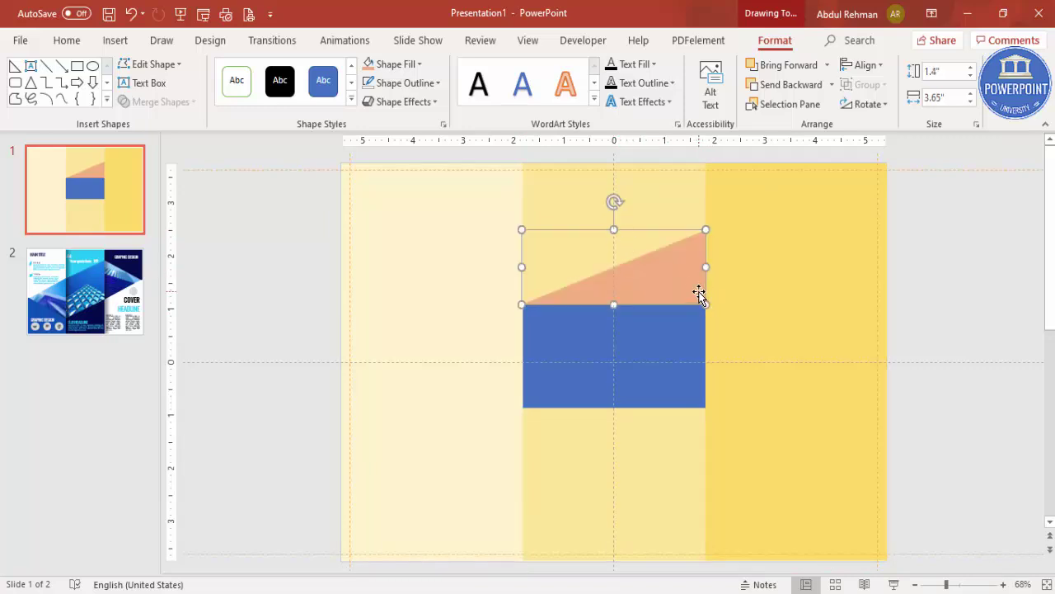
Undo the stretch, then place a horizontally and vertically flipped triangle copy below the rectangle, matching its width
key(ctrl+z)
drag(695, 284, 689, 446)
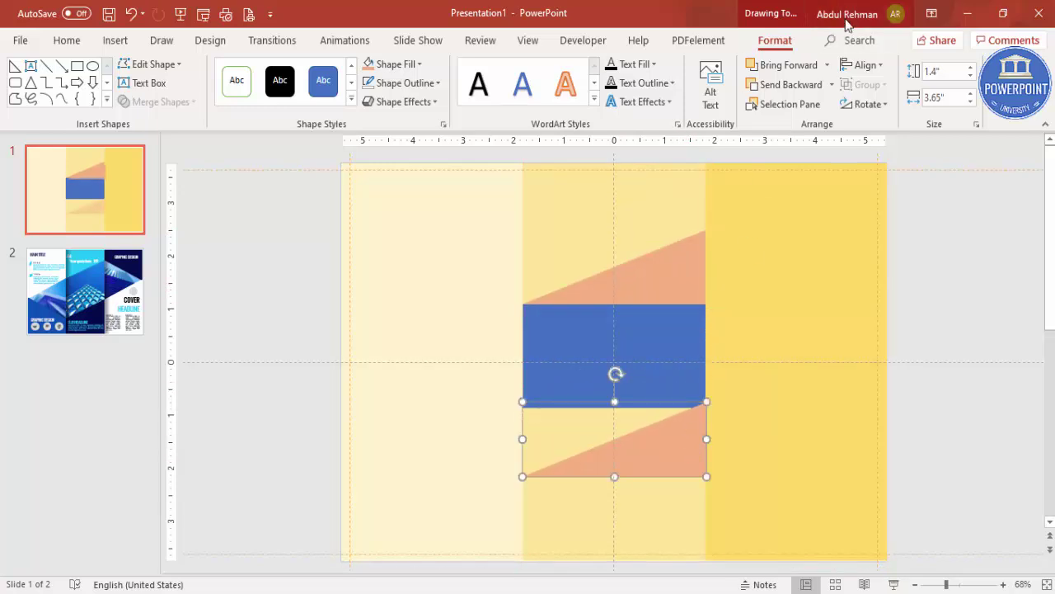
click(869, 104)
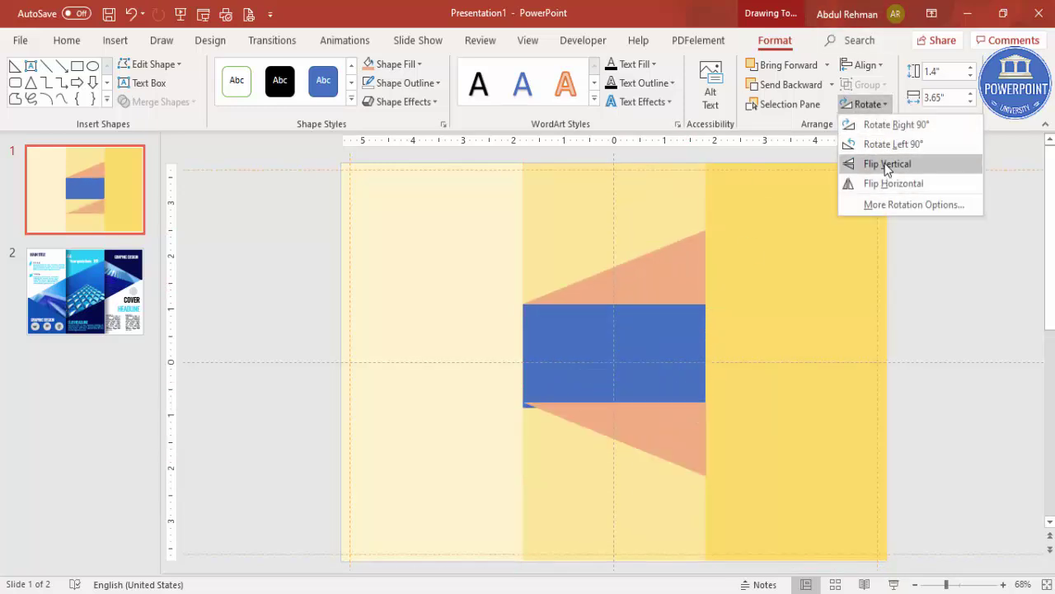
click(887, 184)
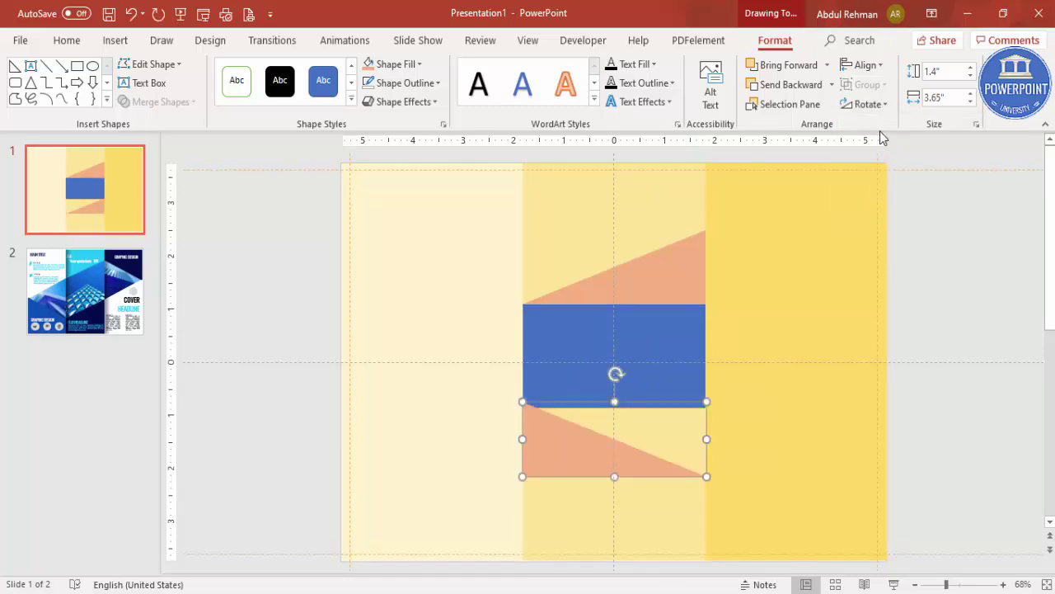
click(869, 104)
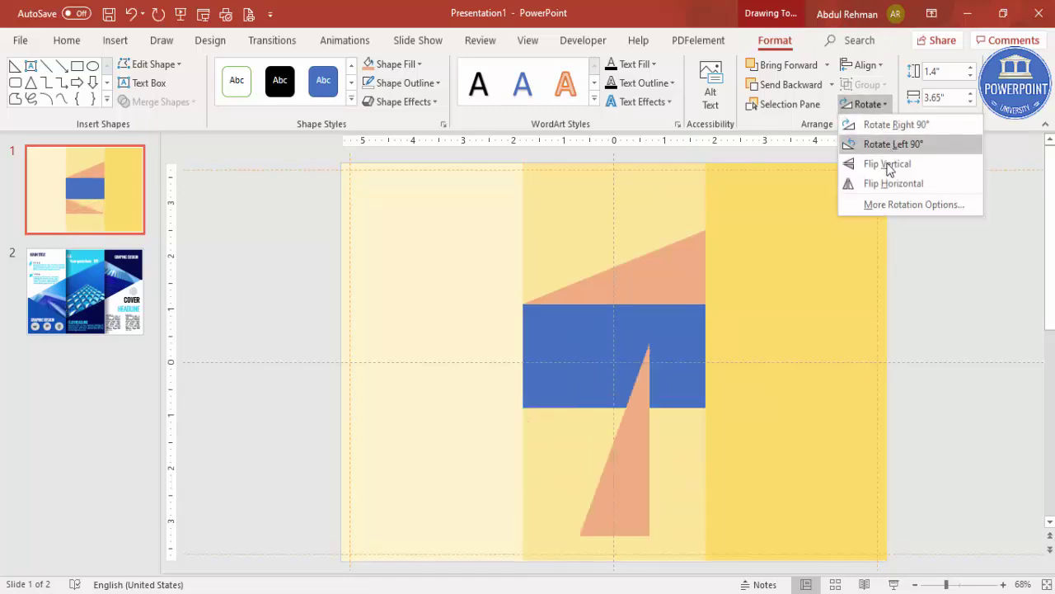
click(888, 164)
mouse_move(558, 421)
mouse_down()
mouse_move(557, 434)
mouse_move(560, 424)
mouse_up()
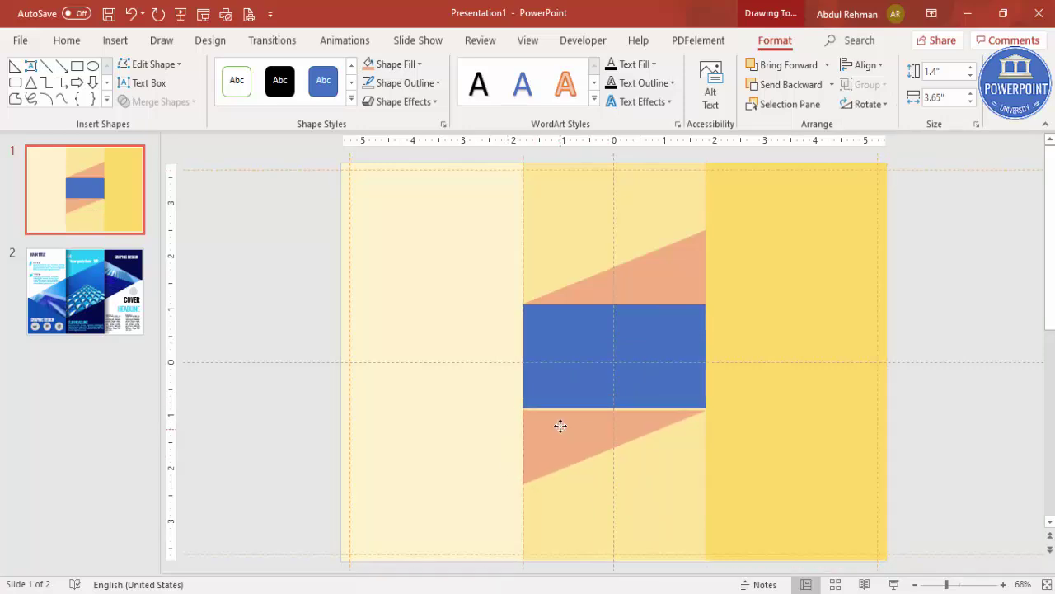
click(587, 431)
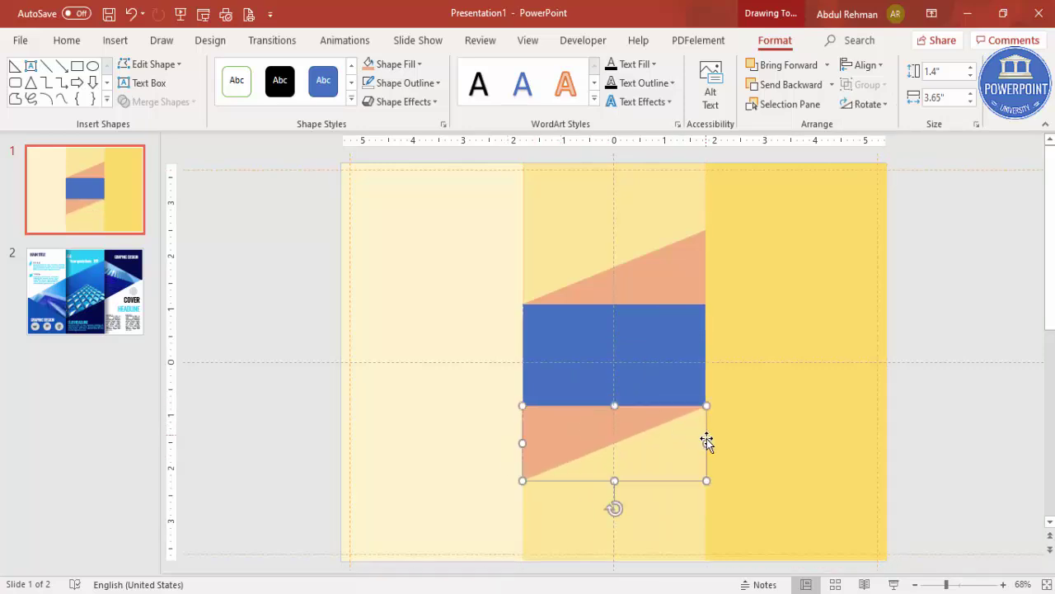
drag(706, 440, 706, 438)
click(915, 405)
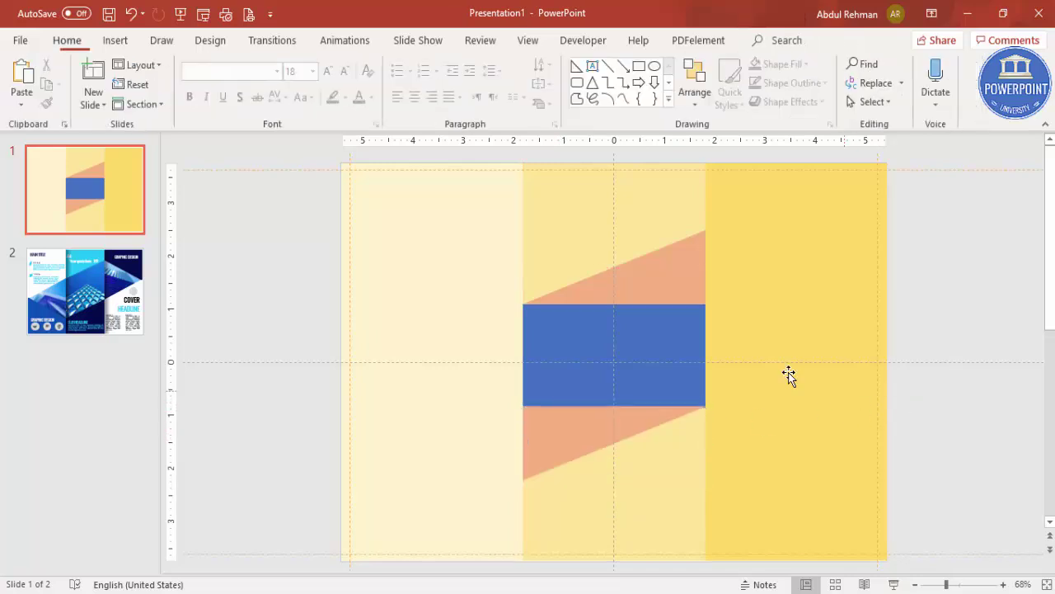
Select the upper triangle, blue rectangle and lower triangle together and bring up Merge Shapes
click(659, 276)
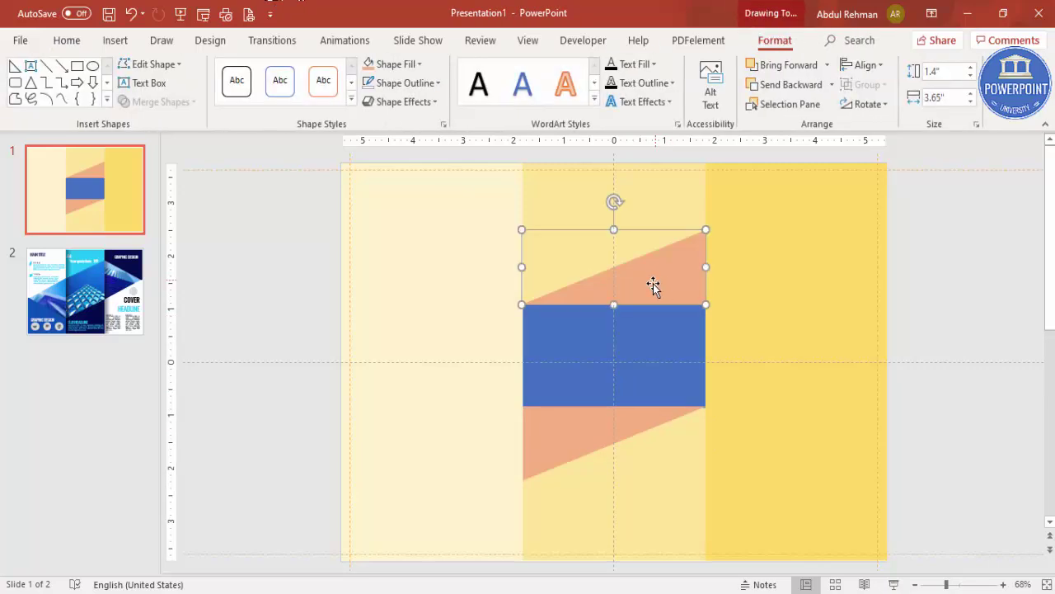
shift+click(612, 344)
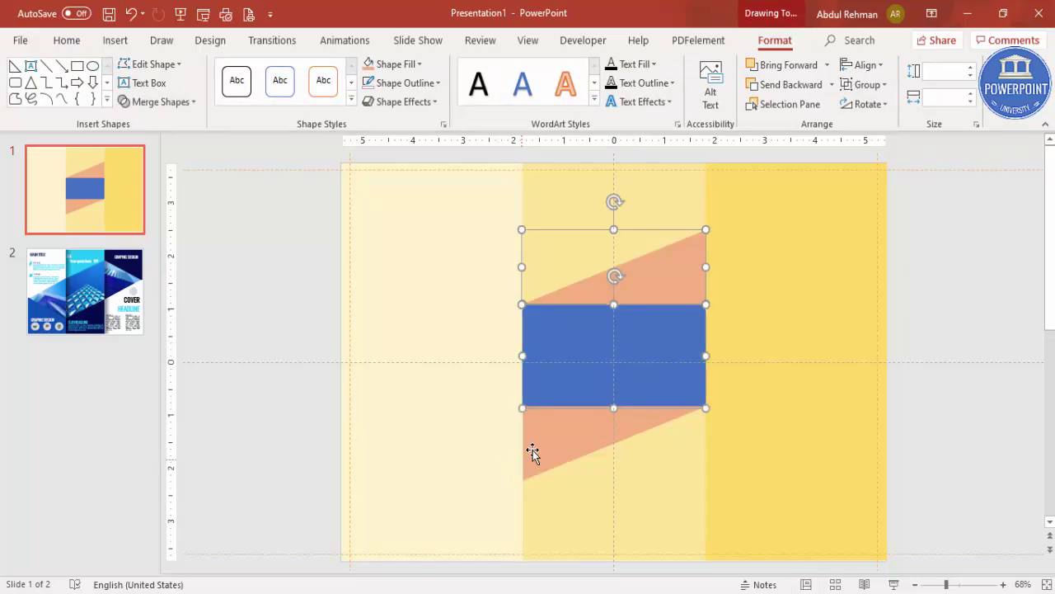
shift+click(532, 454)
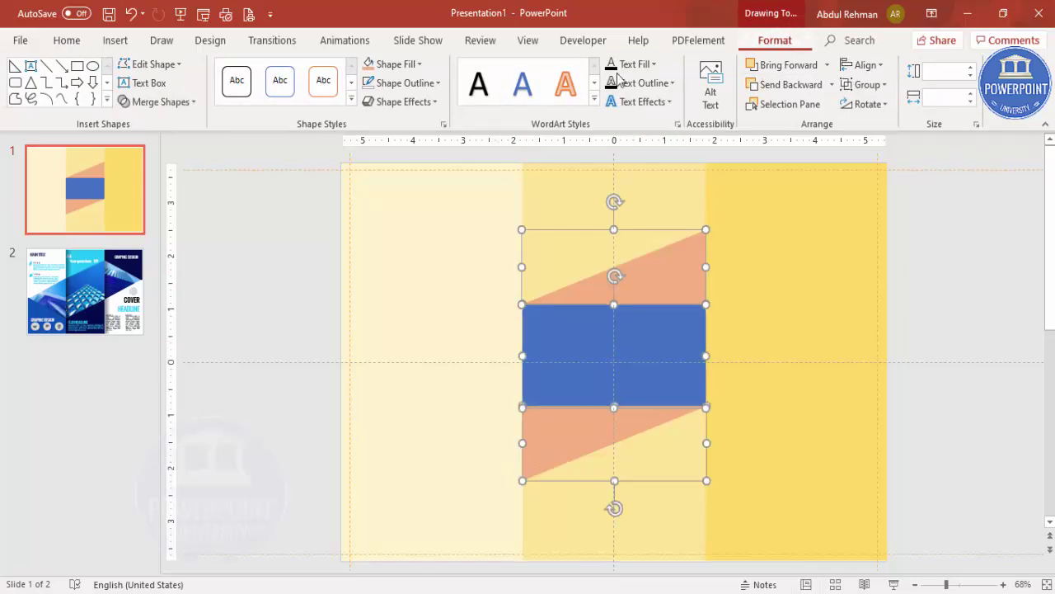
click(161, 102)
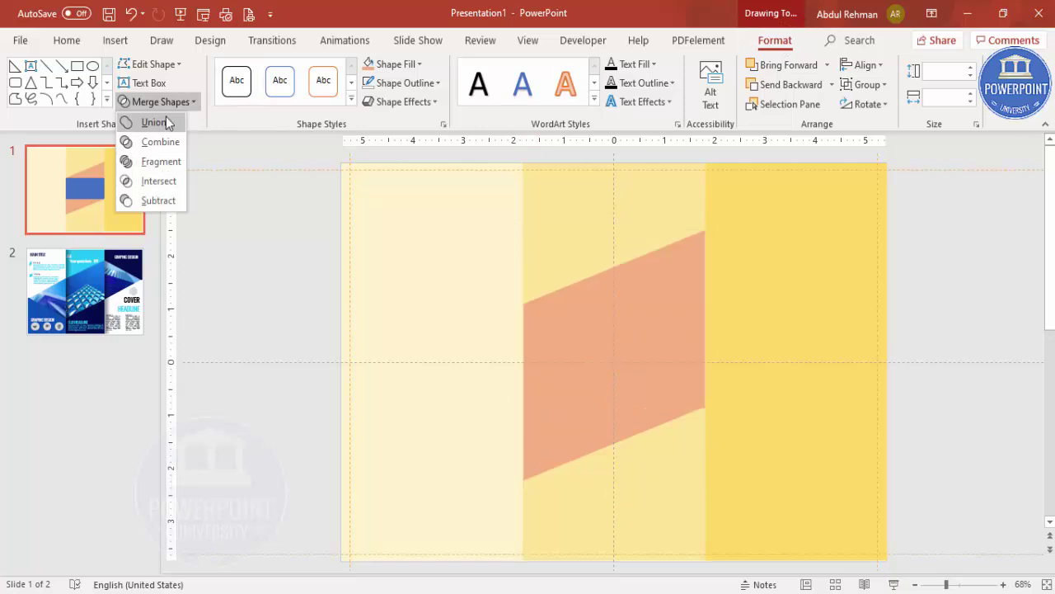